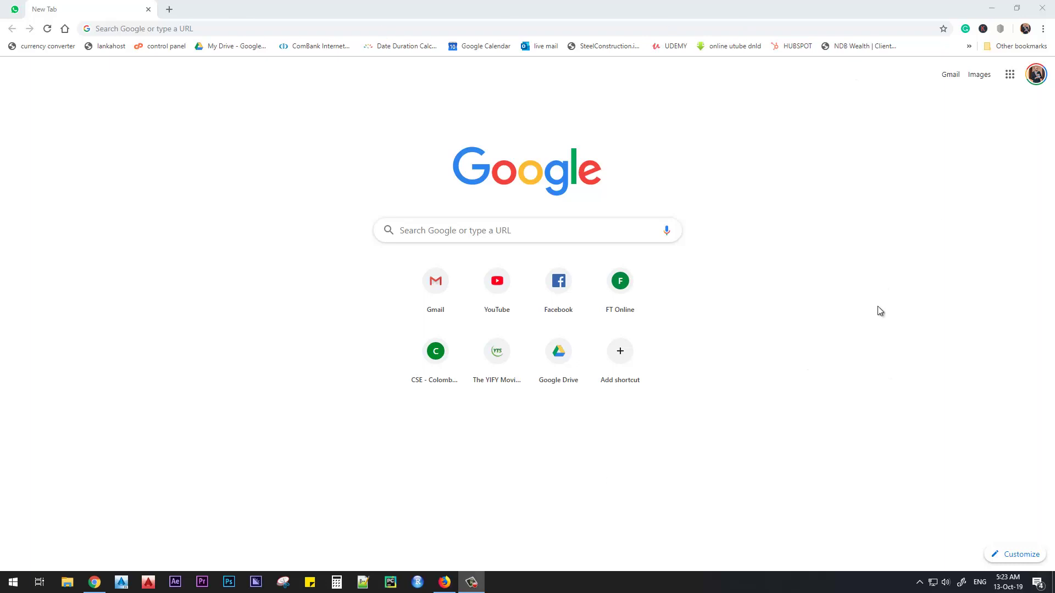
# Load gmail.com in Firefox to reach the Primary inbox
pyautogui.hotkey('alt', 'Tab')
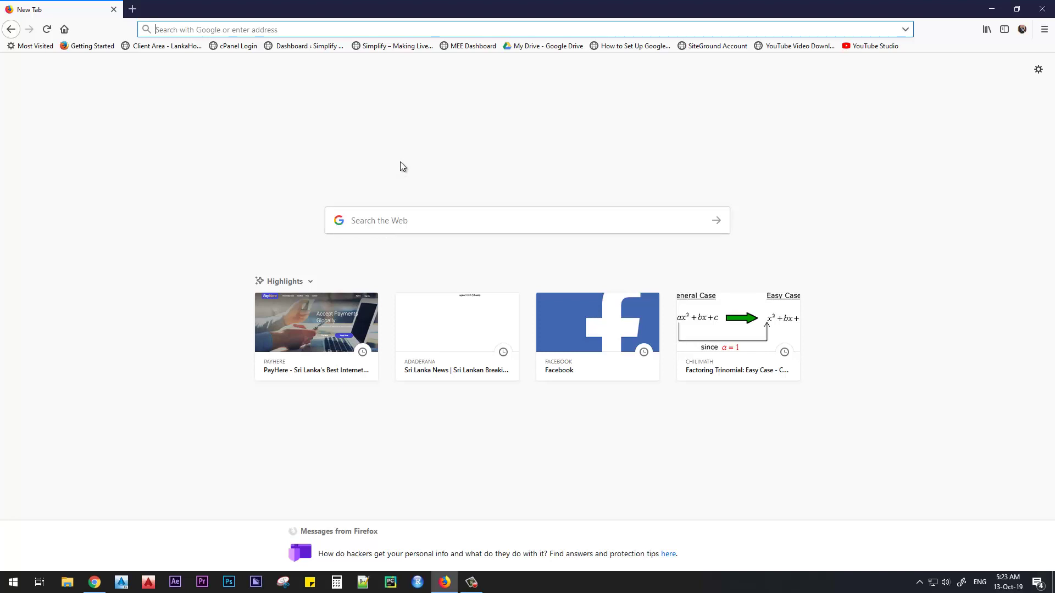
pyautogui.write('gm')
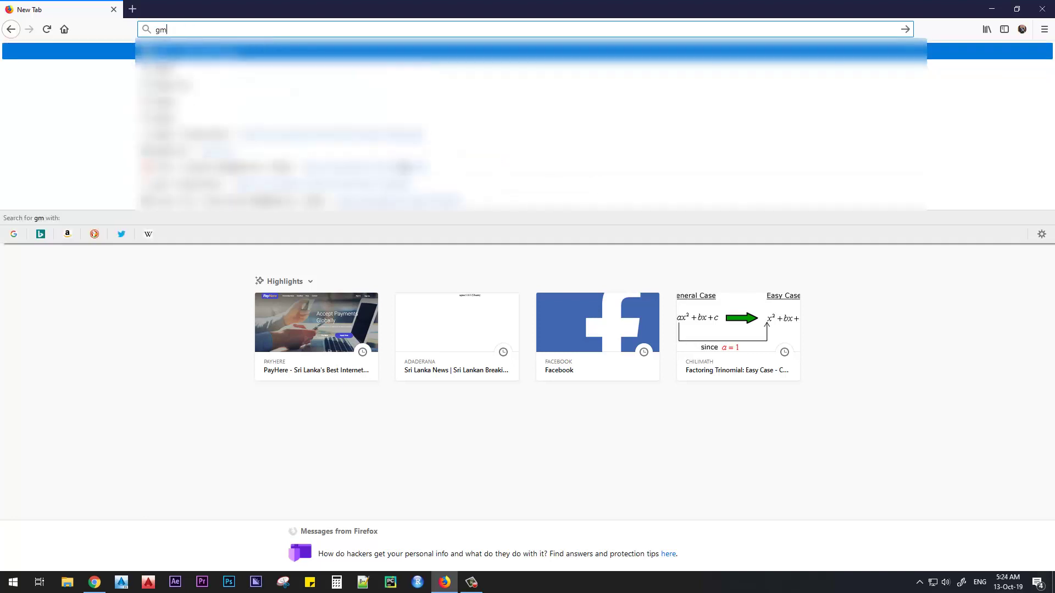
pyautogui.write('ail.com')
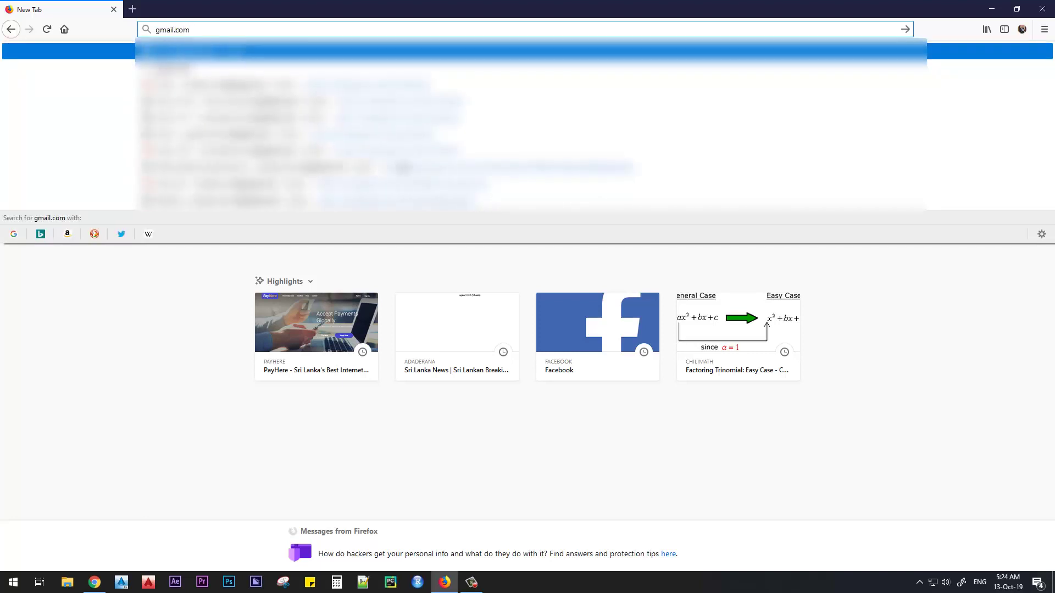
pyautogui.press('Return')
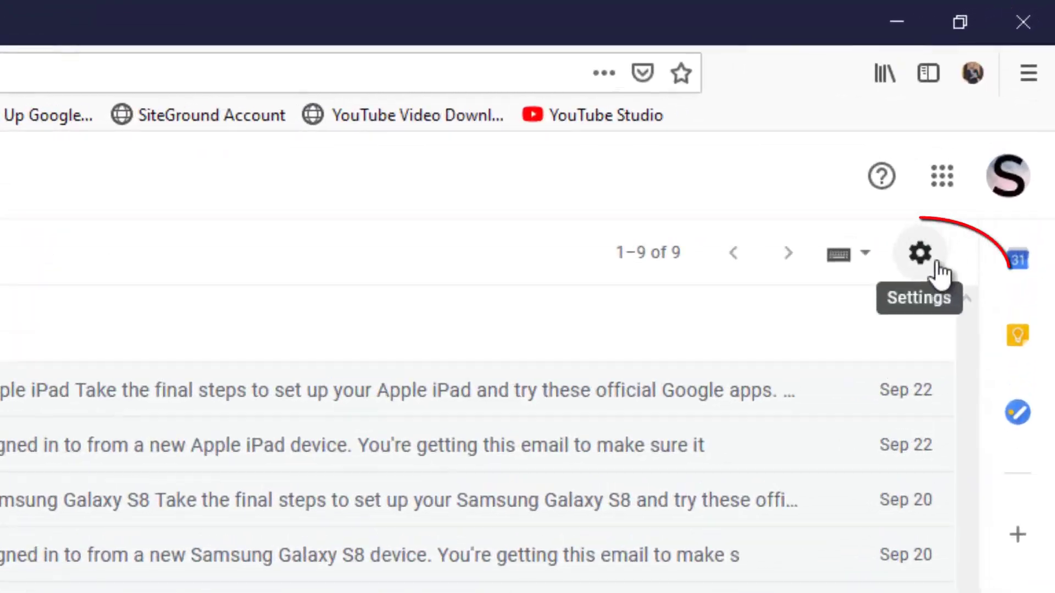
# Open Gmail's full Settings page from the gear menu, landing on the General tab
pyautogui.click(957, 182)
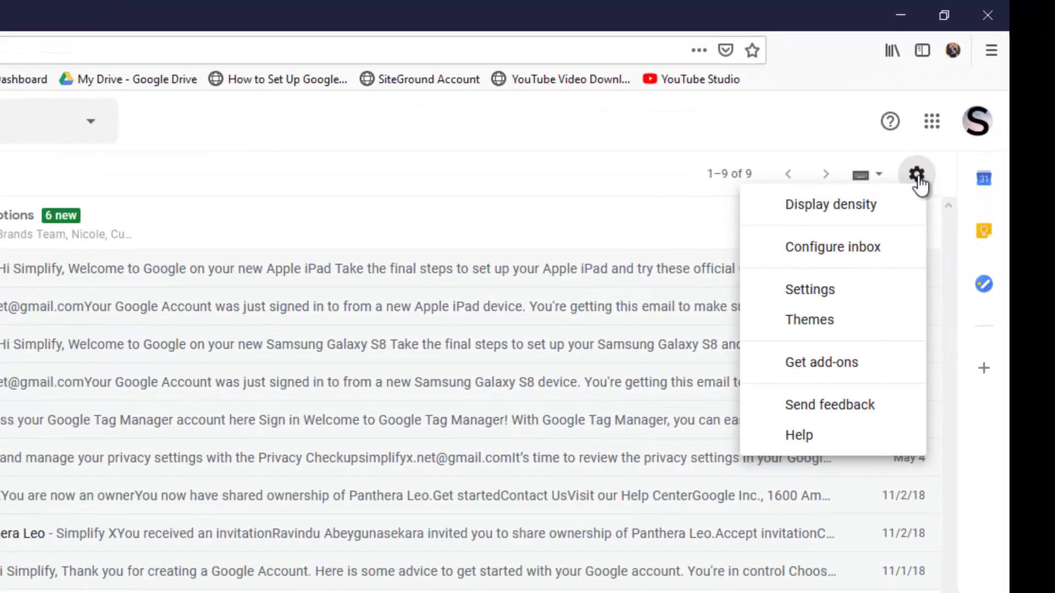
pyautogui.click(796, 300)
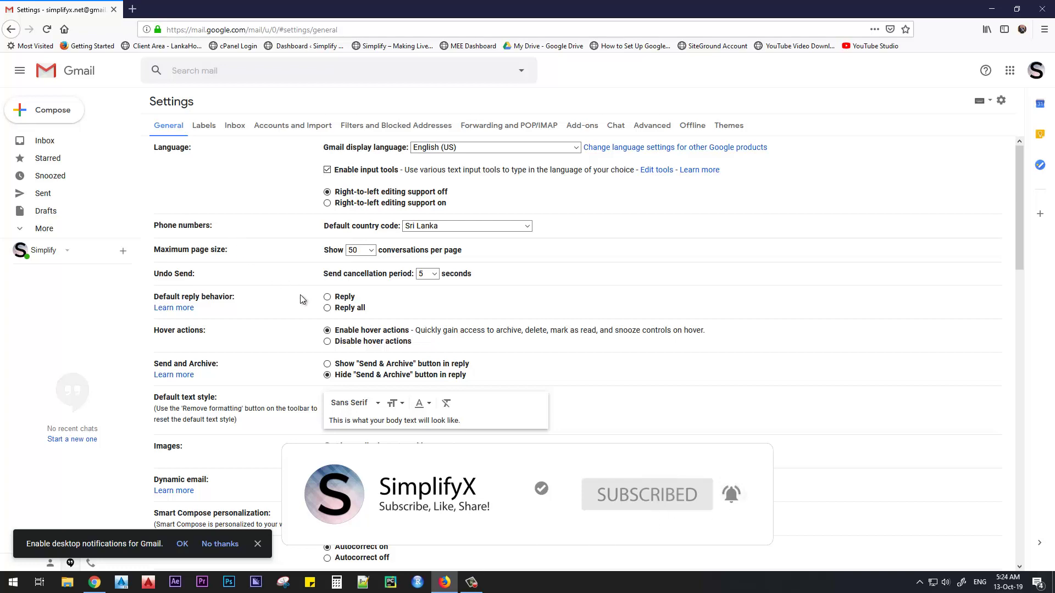
# Scroll the General settings down to the Signature section, still set to No signature
pyautogui.scroll(-8, 303, 325)
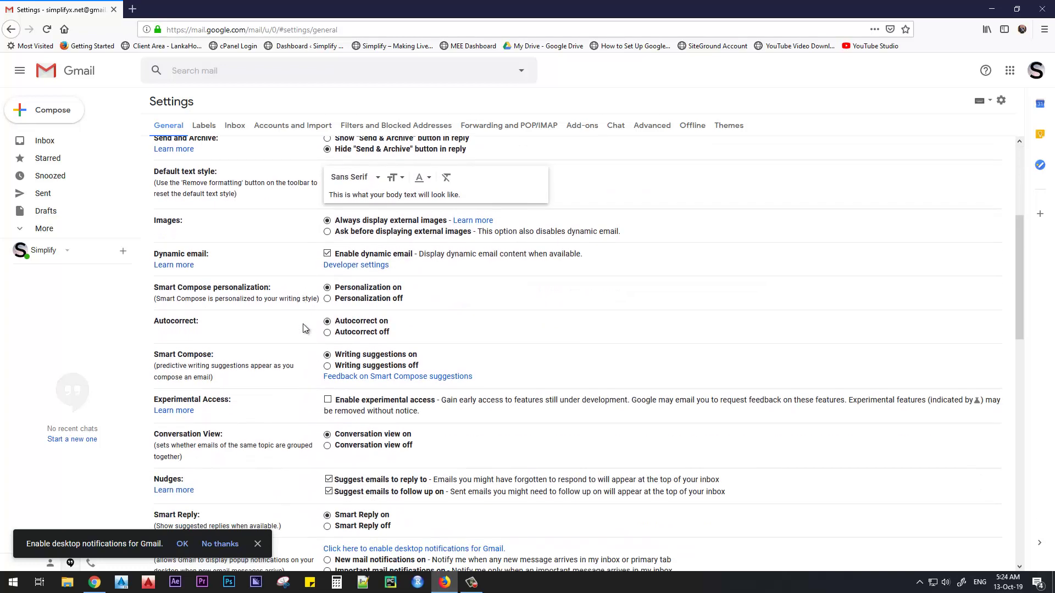
pyautogui.scroll(-4, 302, 328)
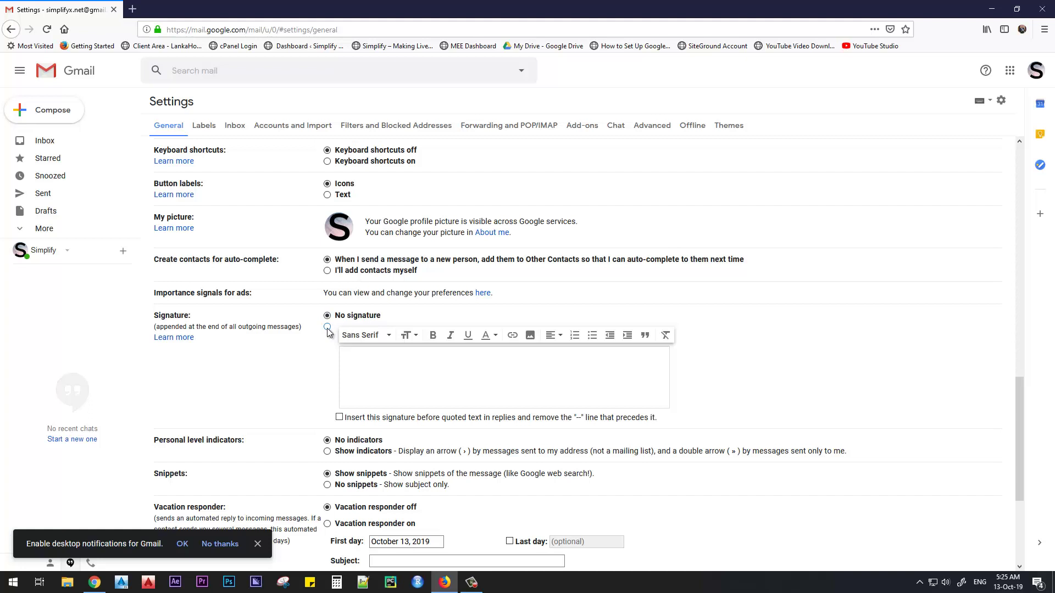
# Write the signature 'Thank You,' with 'simplifyX.net' on the next line, capitalising the X
pyautogui.click(375, 367)
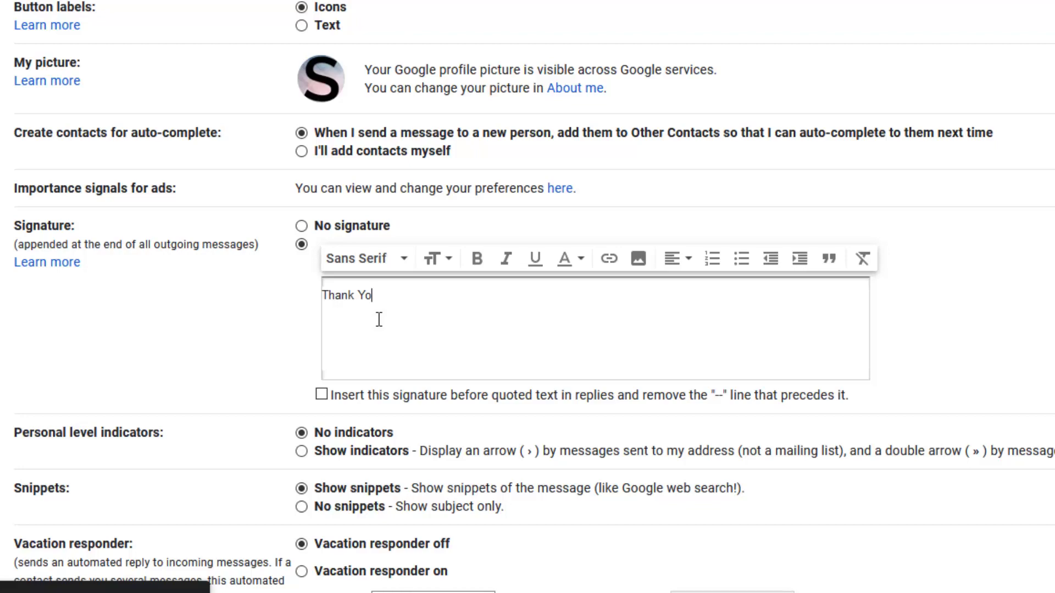
pyautogui.press('Return')
pyautogui.write('simplify')
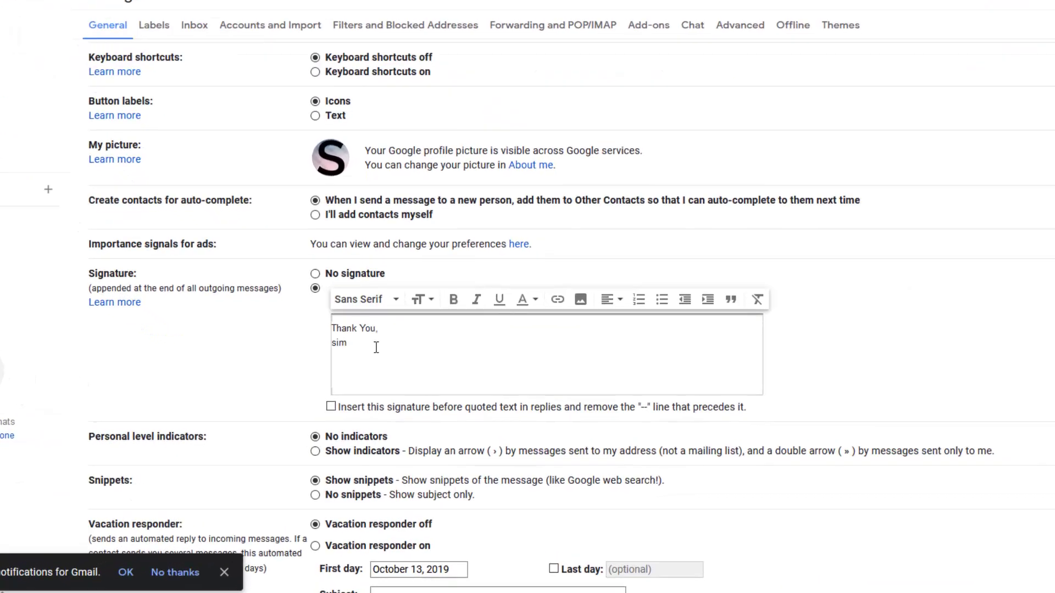
pyautogui.write('x.net')
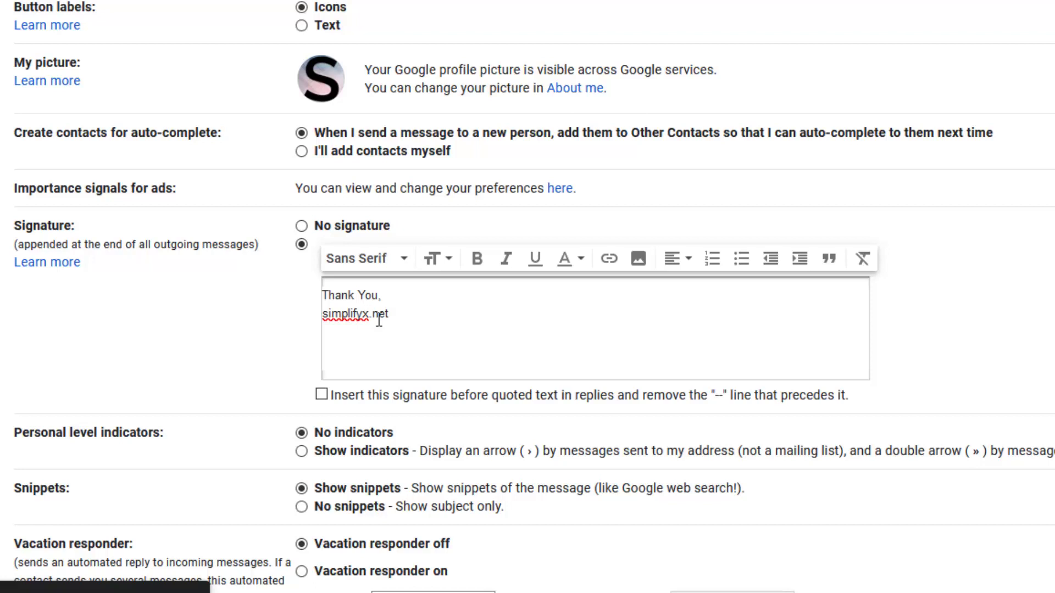
pyautogui.press('BackSpace')
pyautogui.write('X')
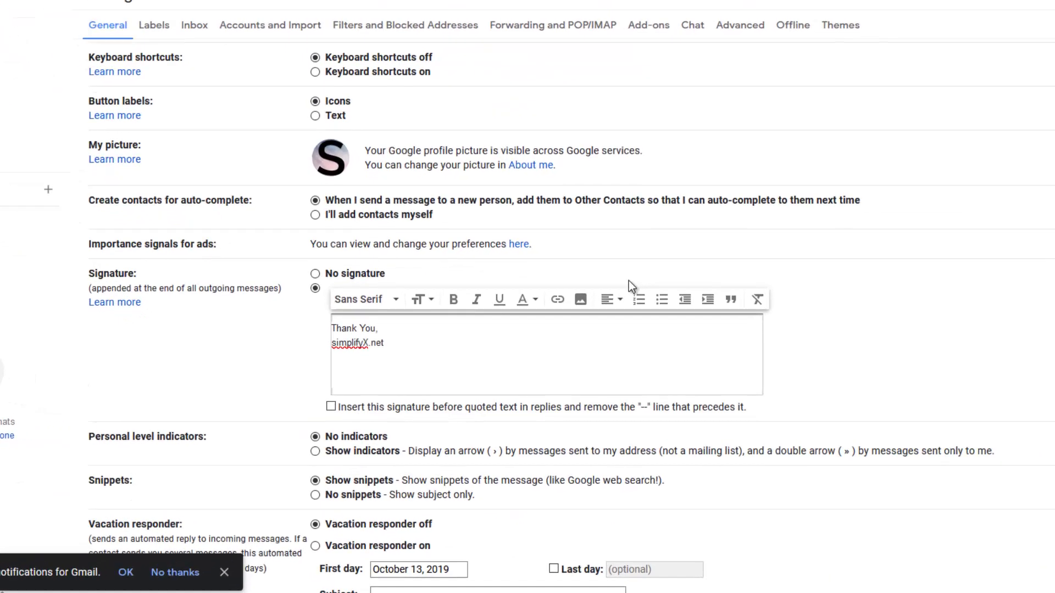
# Make the 'Thank You,' line bold and blue
pyautogui.moveTo(390, 297); pyautogui.dragTo(318, 298)
pyautogui.click(475, 269)
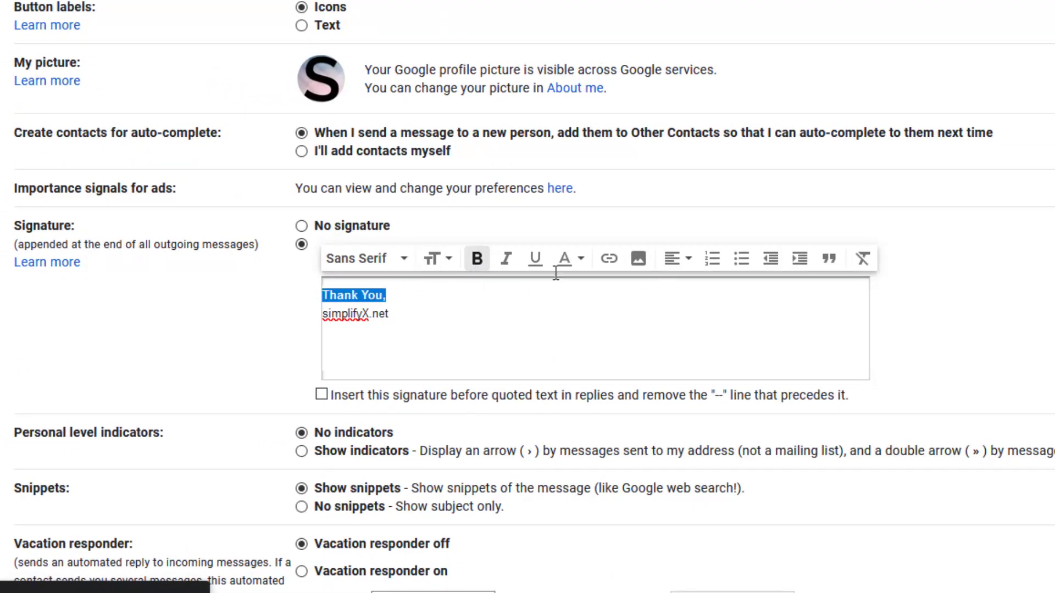
pyautogui.click(574, 266)
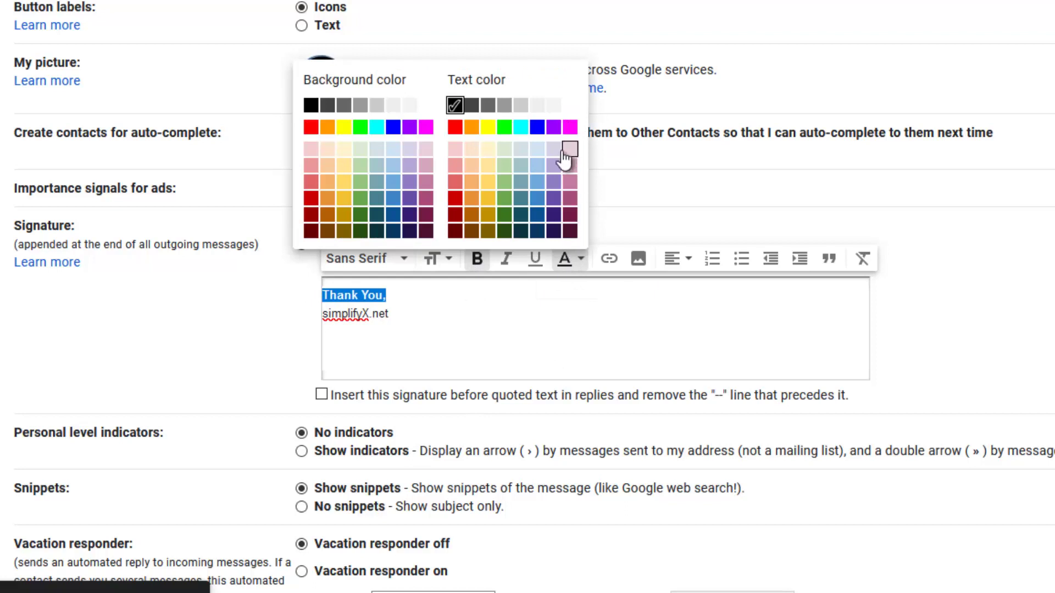
pyautogui.click(540, 217)
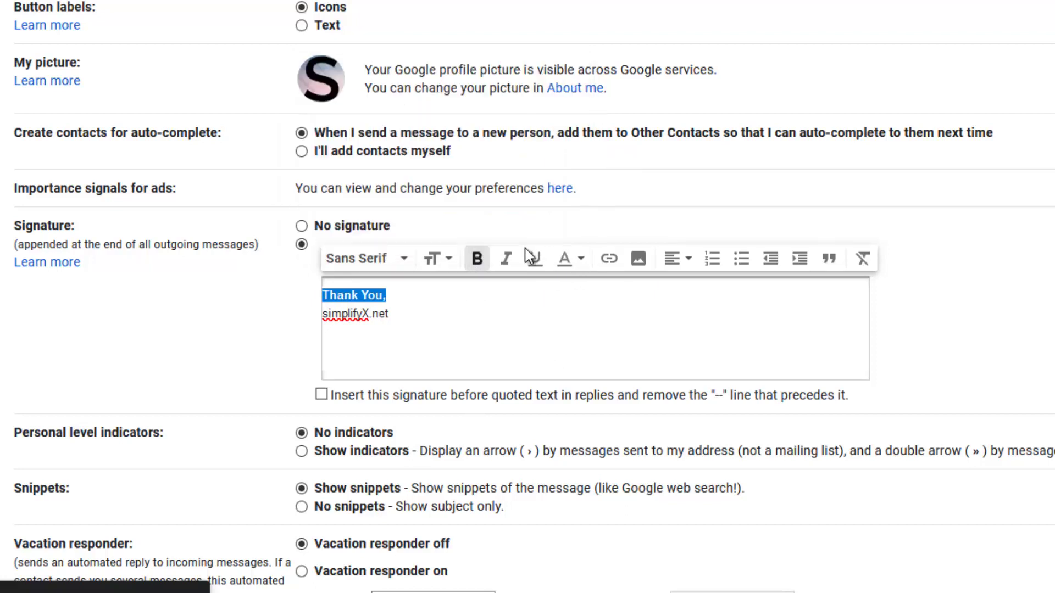
pyautogui.click(480, 332)
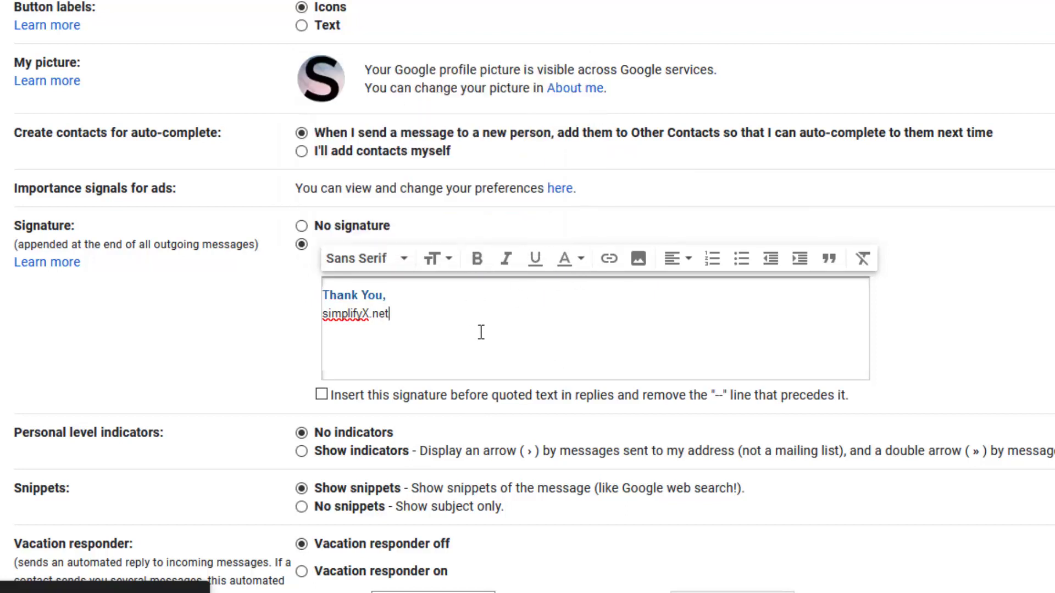
# Give 'simplifyX.net' a yellow highlight background
pyautogui.doubleClick(384, 312)
pyautogui.click(569, 261)
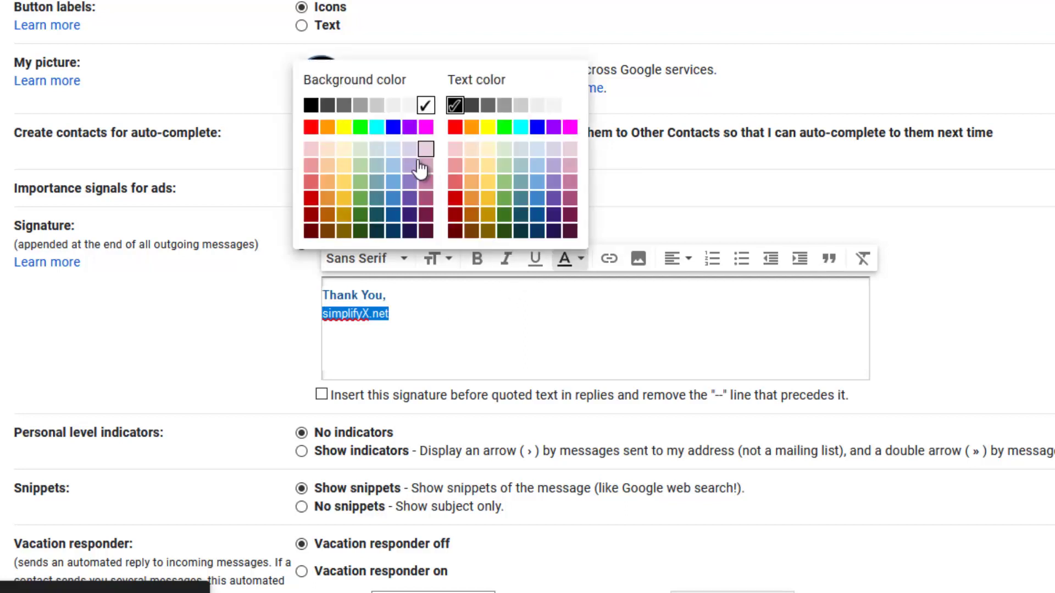
pyautogui.click(358, 167)
pyautogui.click(476, 322)
# Make 'simplifyX.net' bold and set it in the Tahoma font
pyautogui.moveTo(389, 314); pyautogui.dragTo(323, 315)
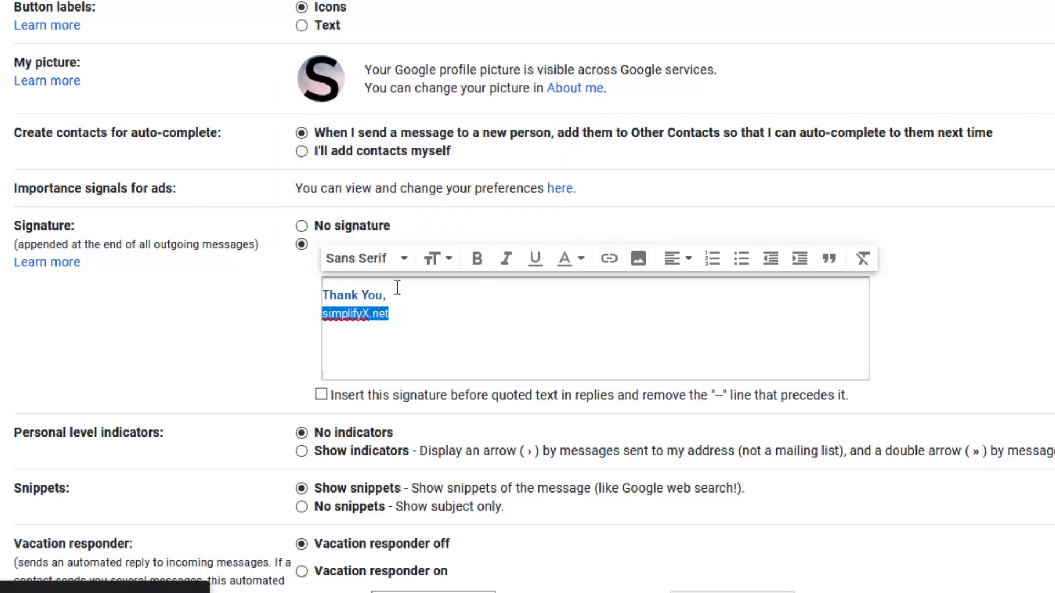
pyautogui.click(484, 261)
pyautogui.click(472, 354)
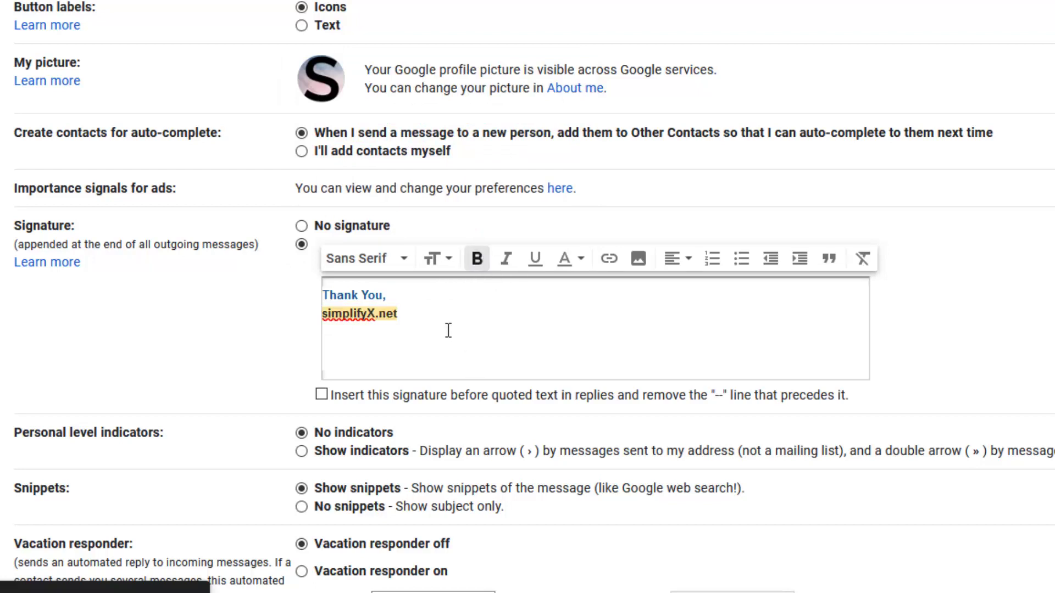
pyautogui.moveTo(413, 316); pyautogui.dragTo(276, 322)
pyautogui.click(404, 259)
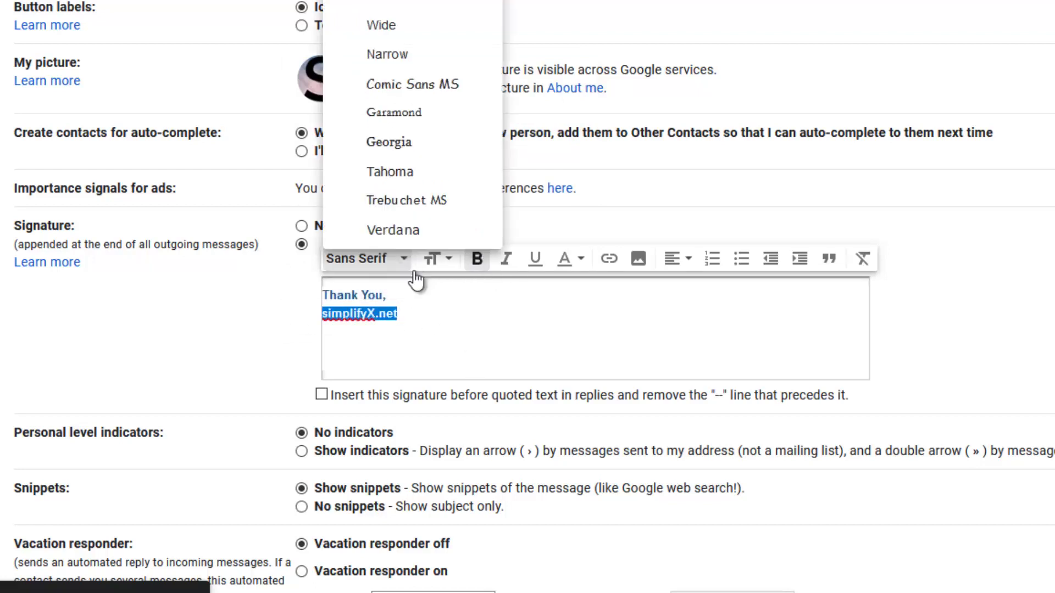
pyautogui.click(448, 171)
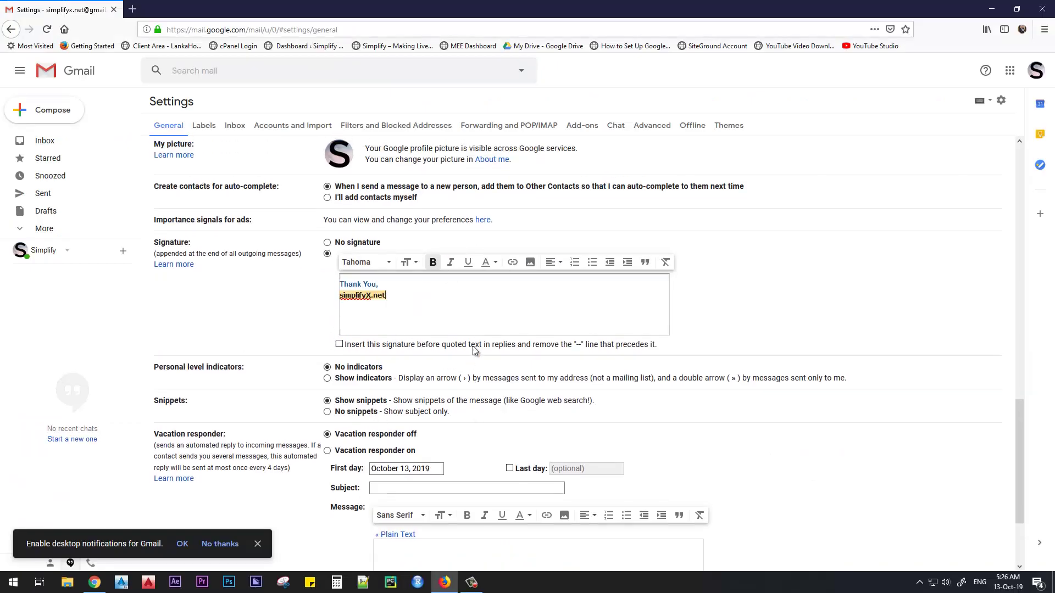
# Save the formatted signature with Save Changes at the bottom of the settings page
pyautogui.scroll(-3, 471, 348)
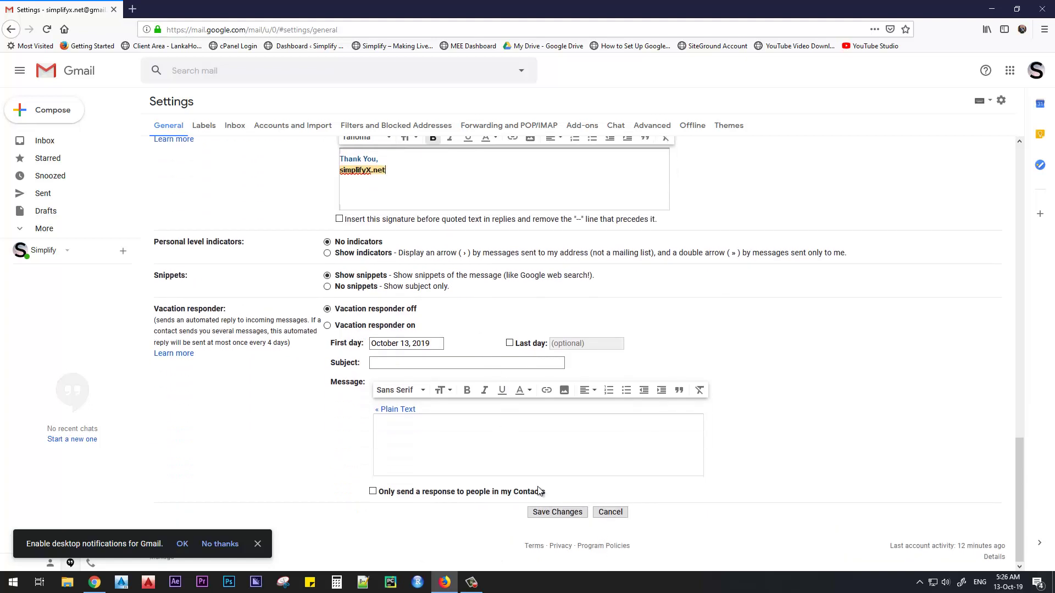
pyautogui.click(547, 522)
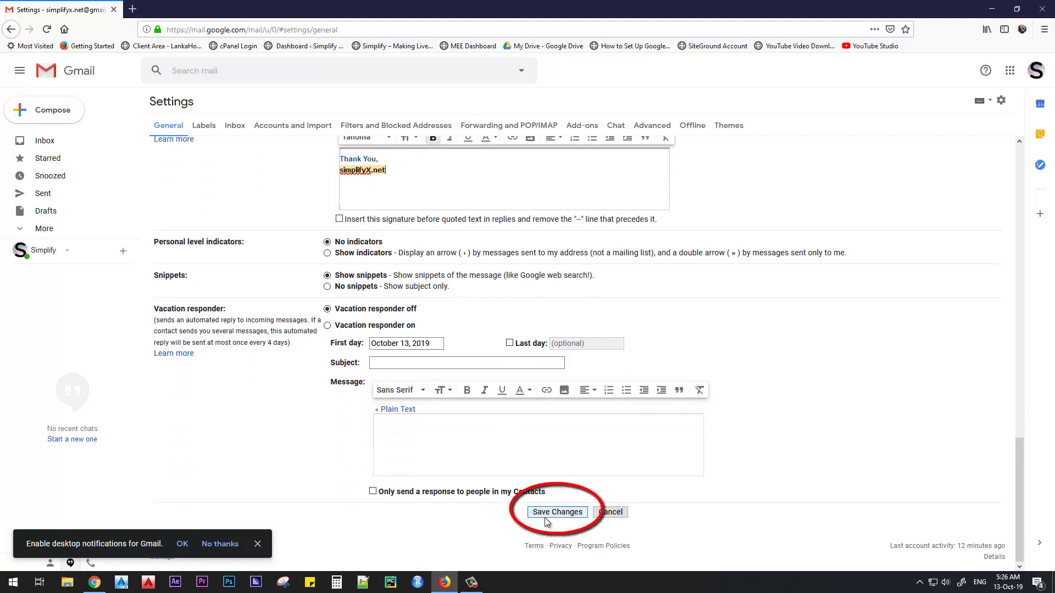